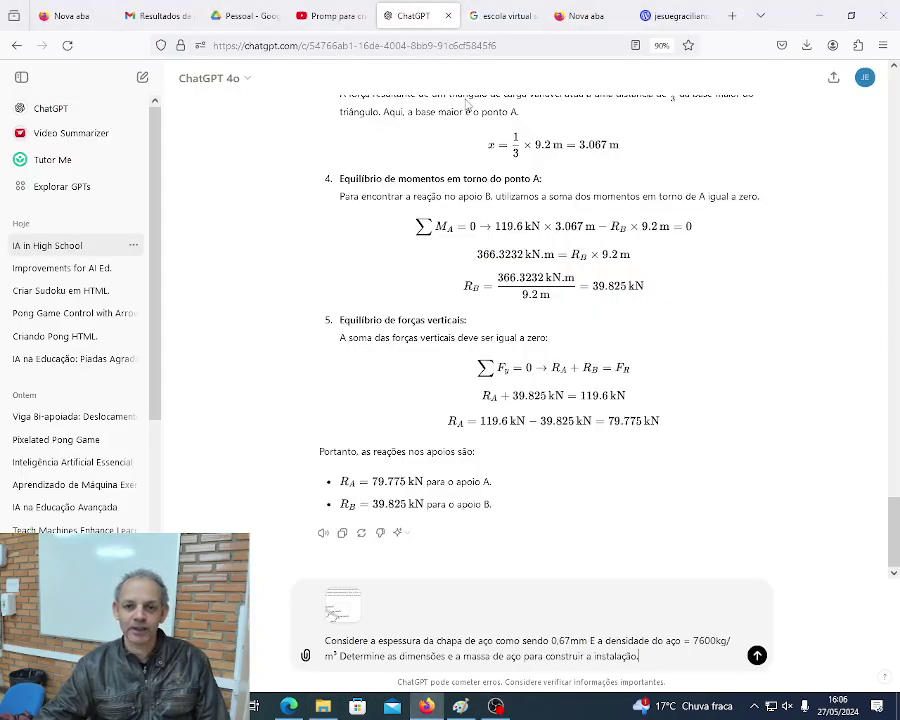
Step: Check the answer-key image, then send the steel thickness and density prompt with its attached image
key(ctrl+Tab)
key(ctrl+Tab)
key(ctrl+Tab)
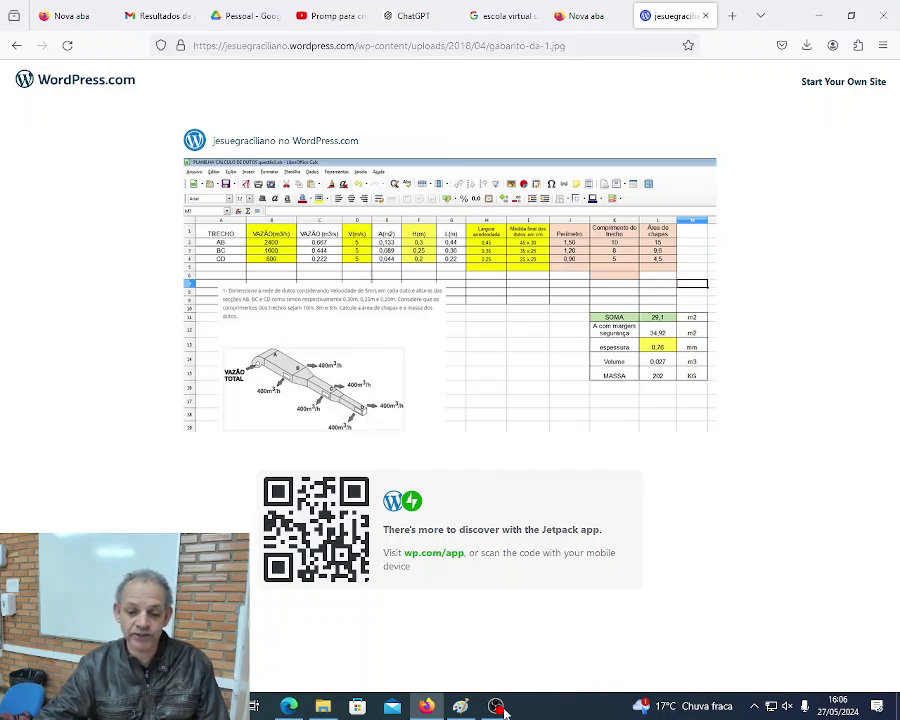
click(427, 17)
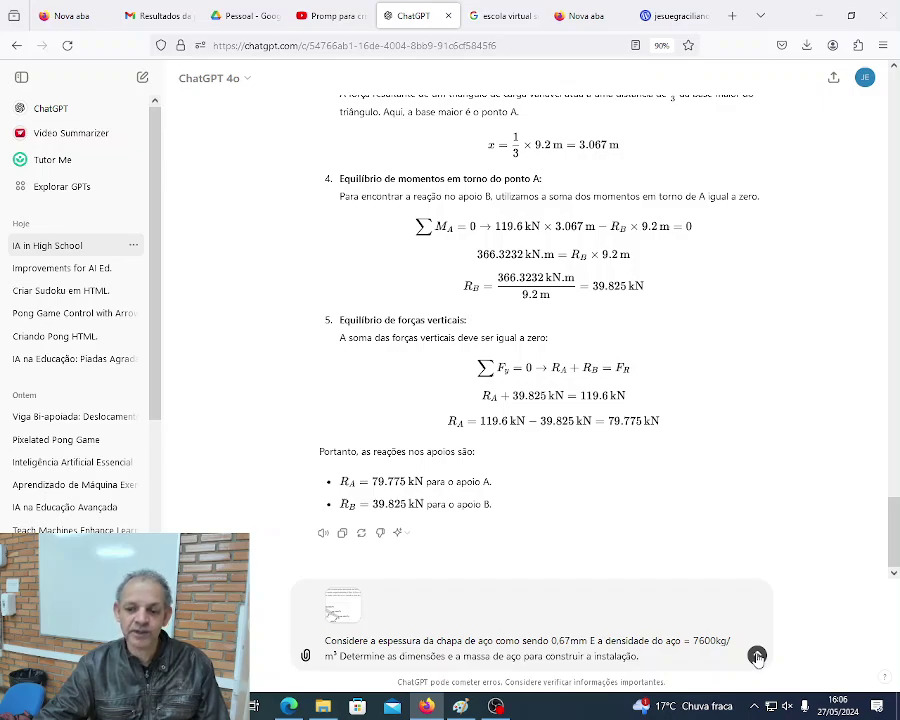
click(757, 656)
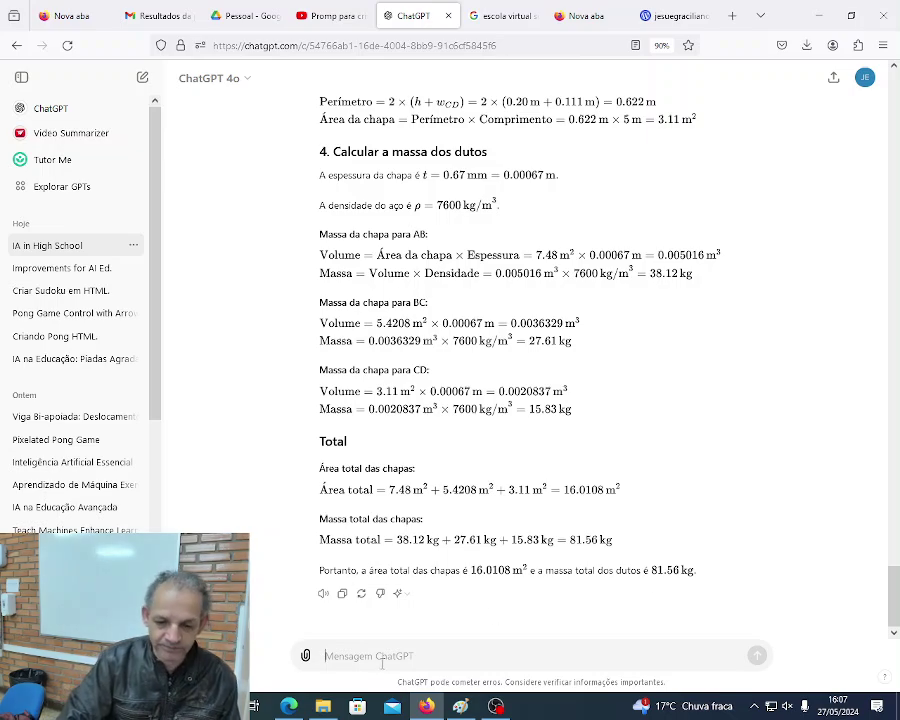
Step: Write the correction 'Observe que a vazão do trecho AB = 2400m³/h', with BC 1600 and CD 800
text(ma)
key(BackSpace)
key(BackSpace)
text(o)
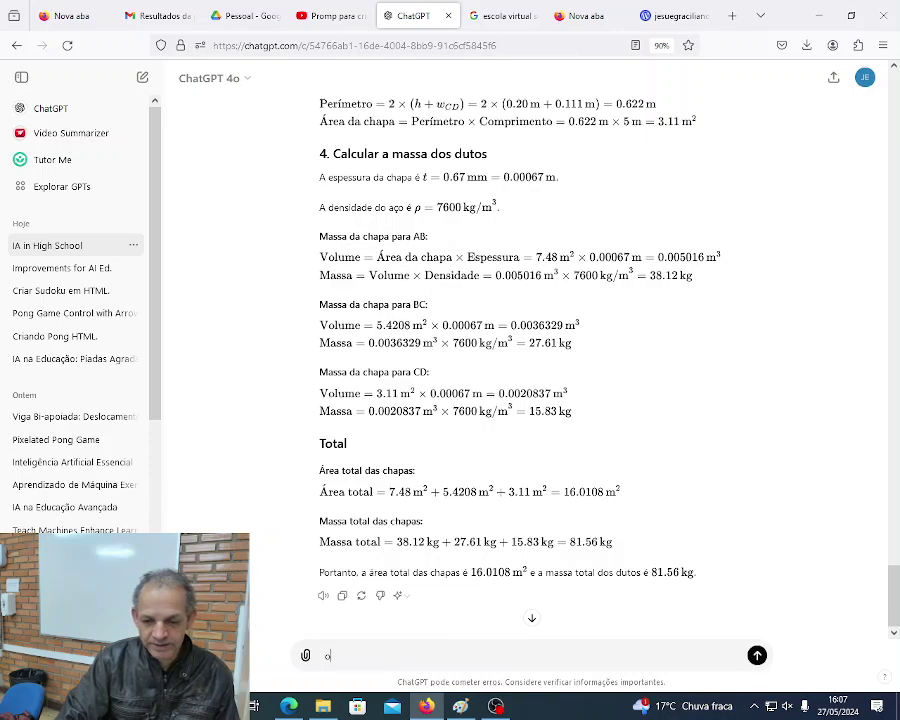
key(BackSpace)
text(Observe)
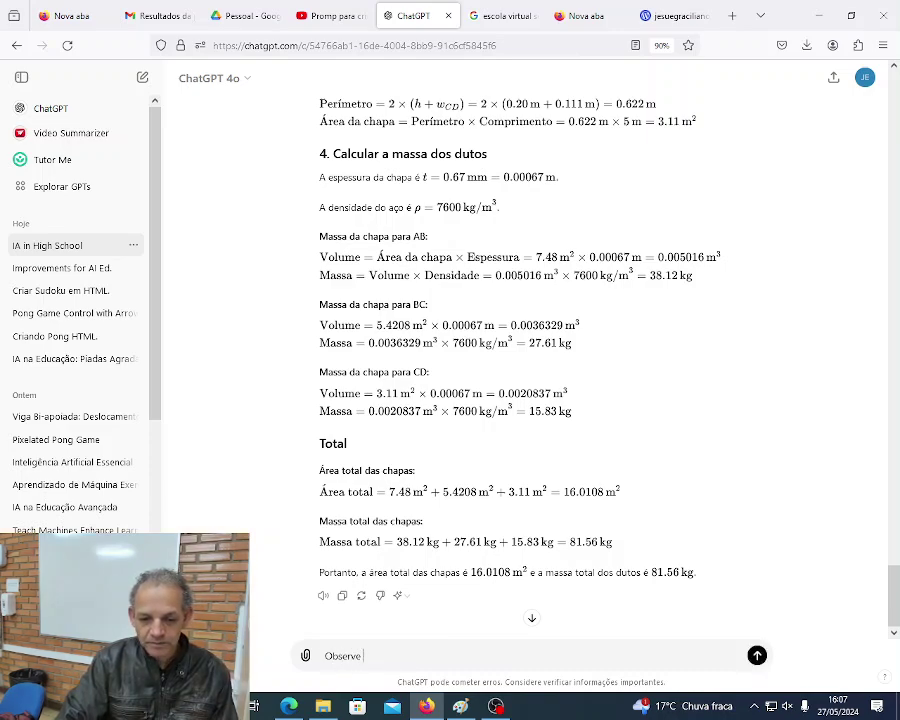
text(o do trec)
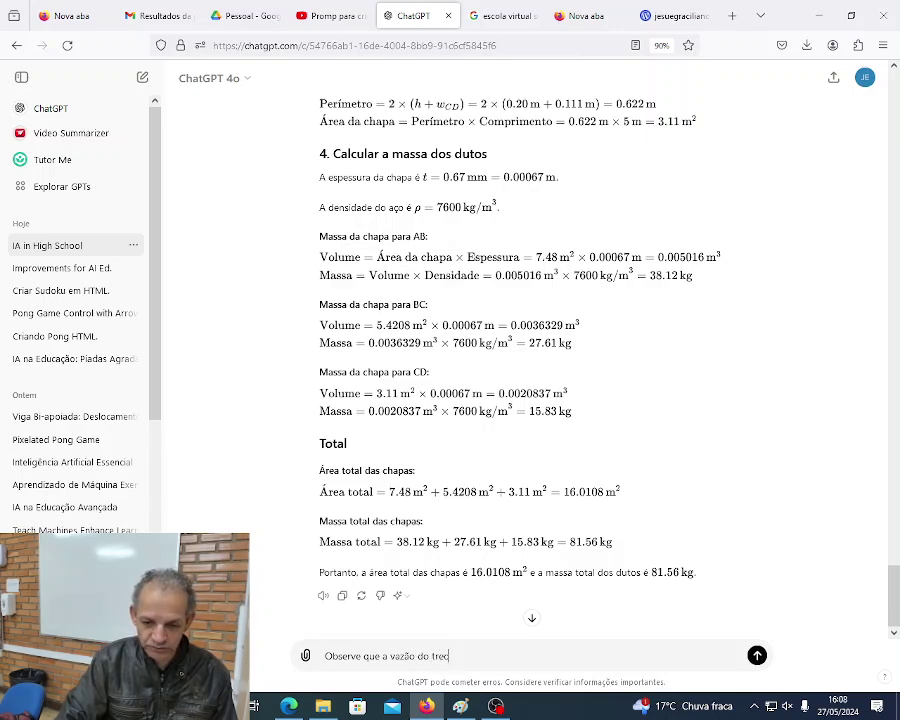
text(ho AB = 2400m)
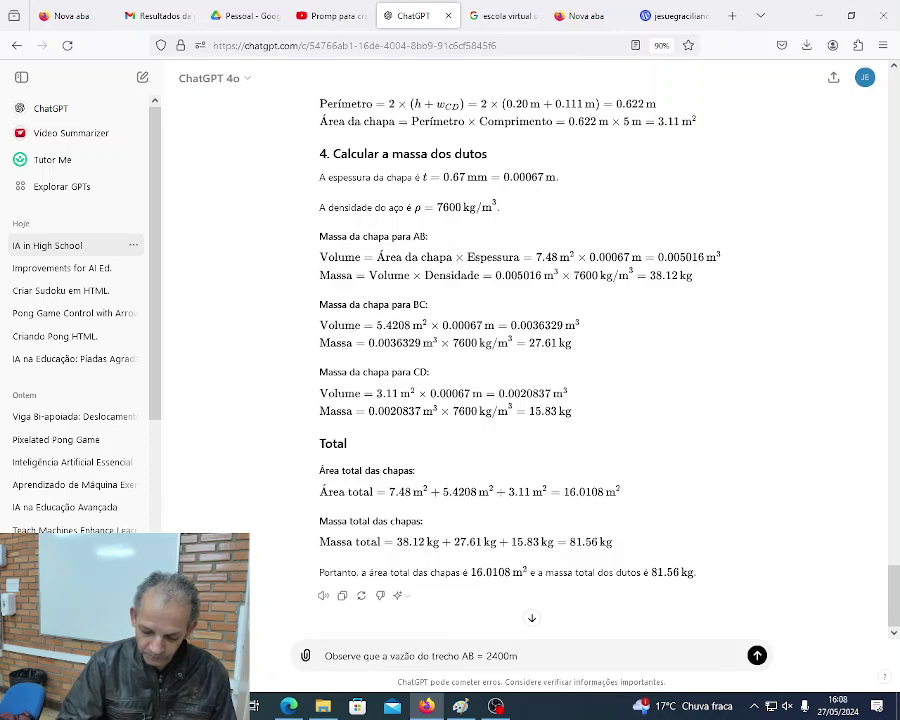
text(³)
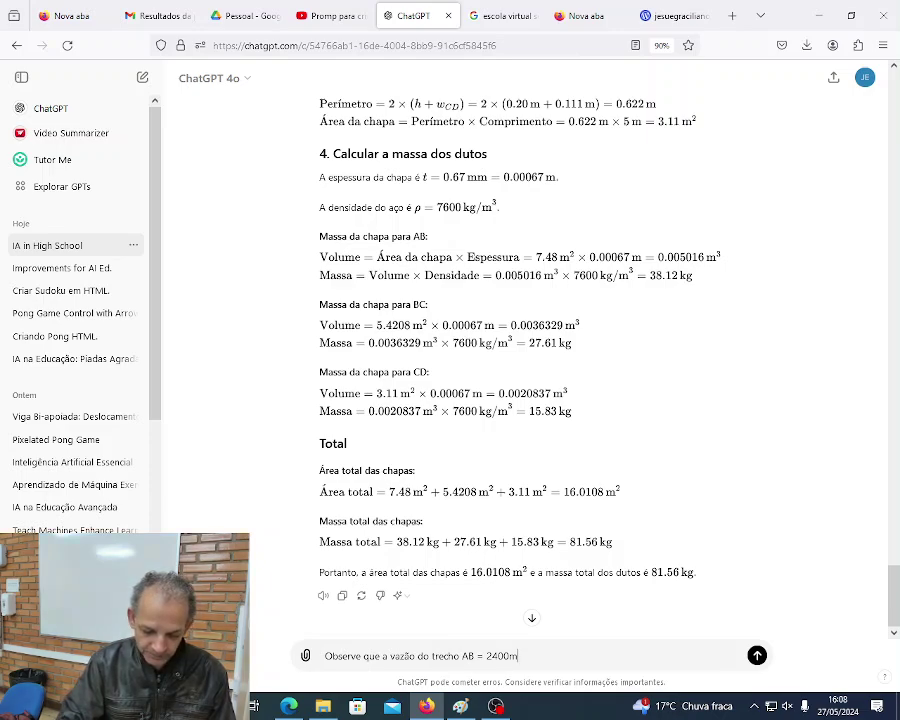
text(/h,)
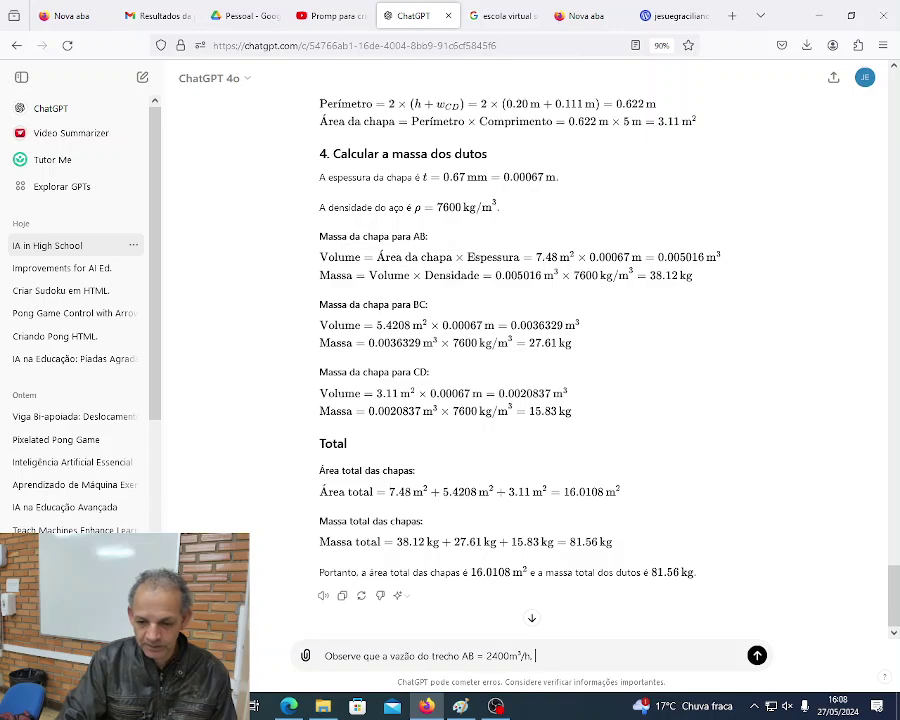
text(TRECHO BC = )
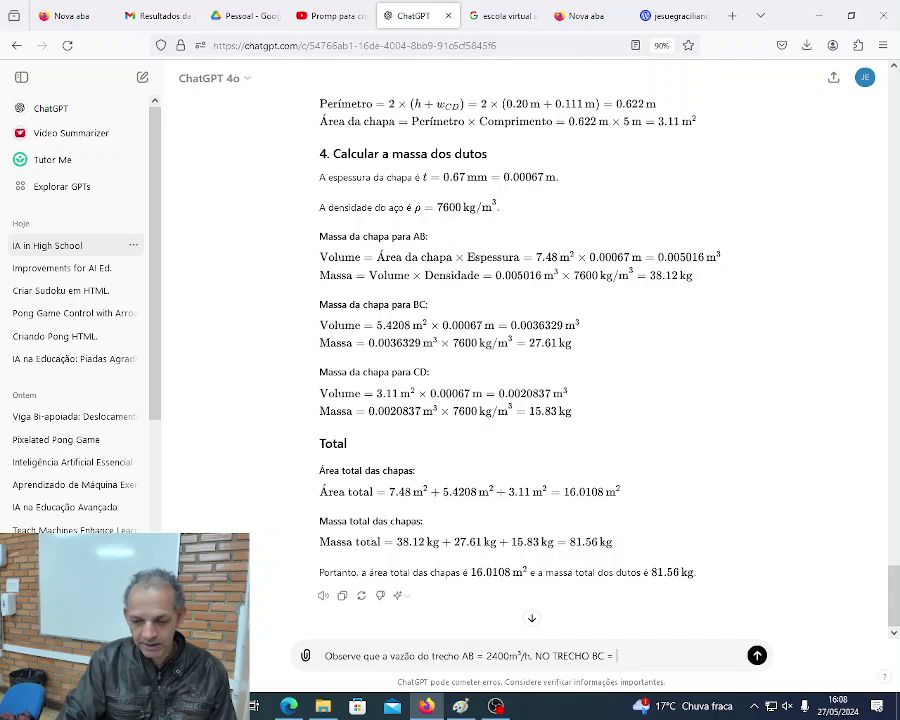
text(1600)
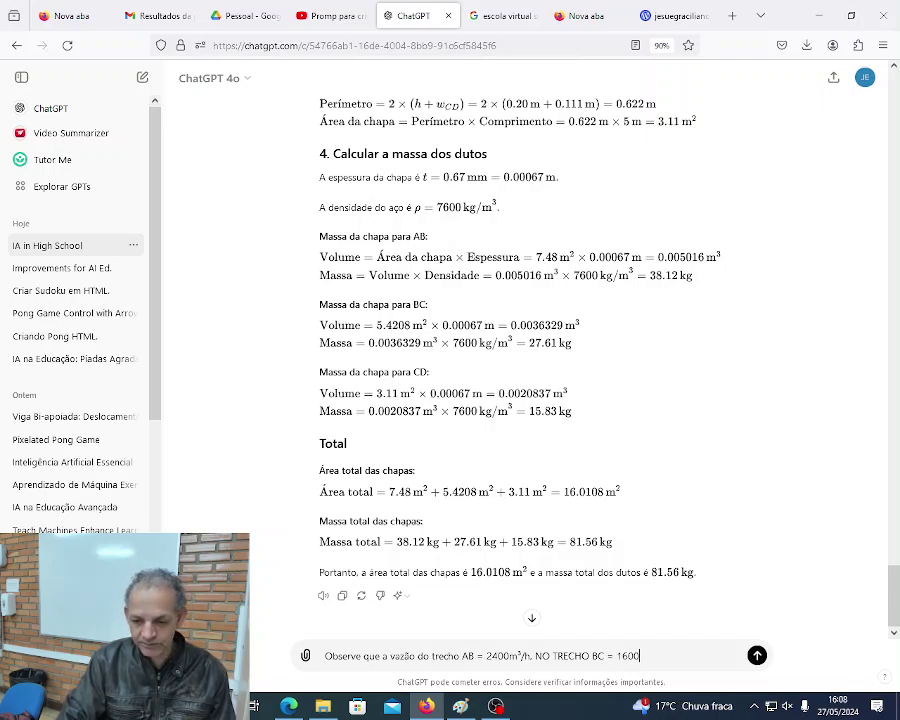
text(m³)
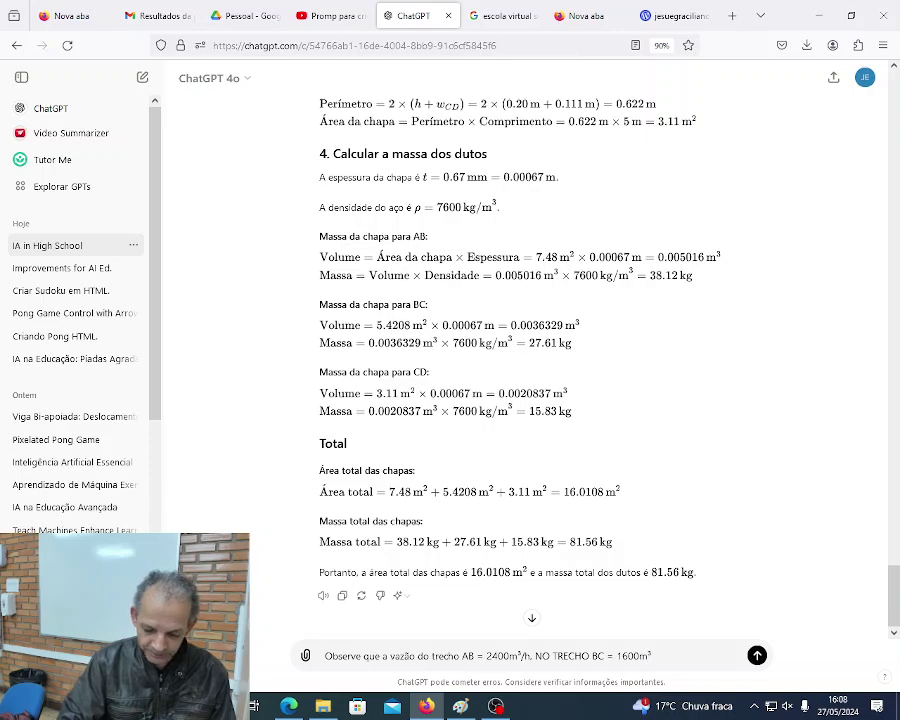
text(/H E N)
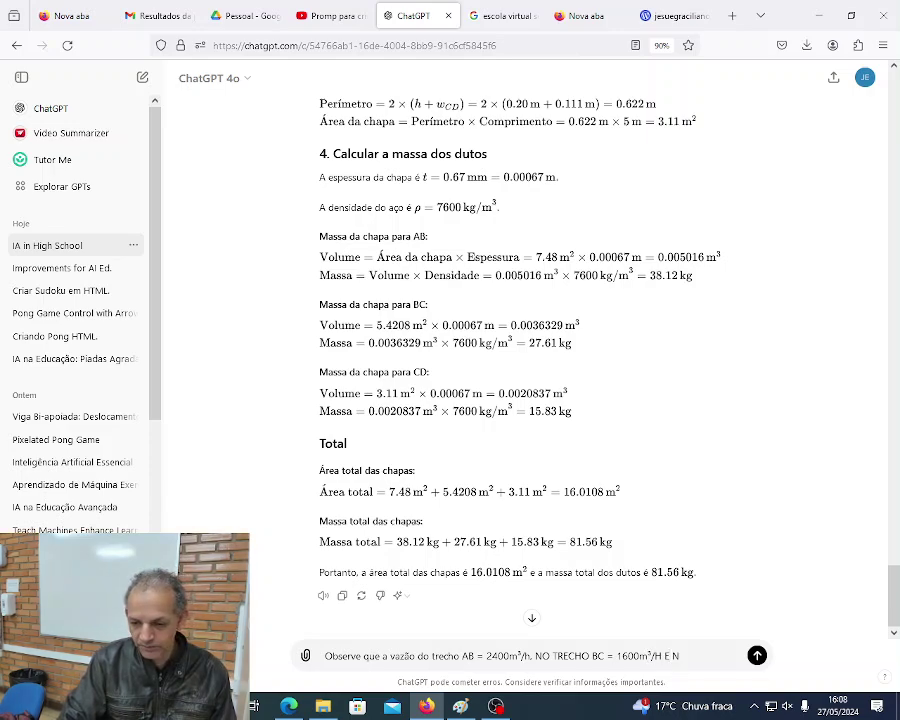
text(h e )
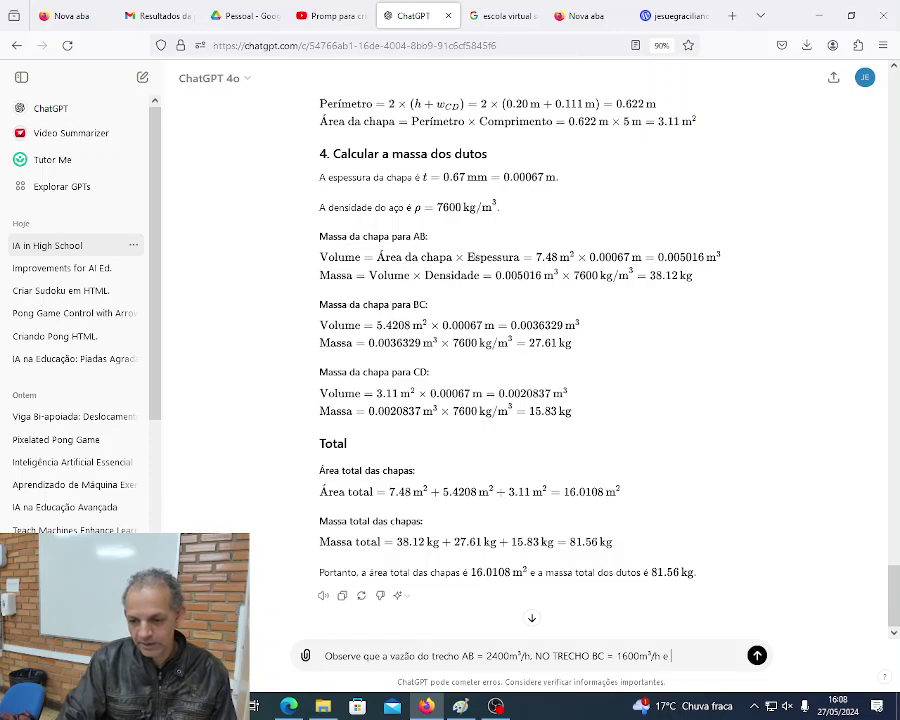
text(no trecho CD é)
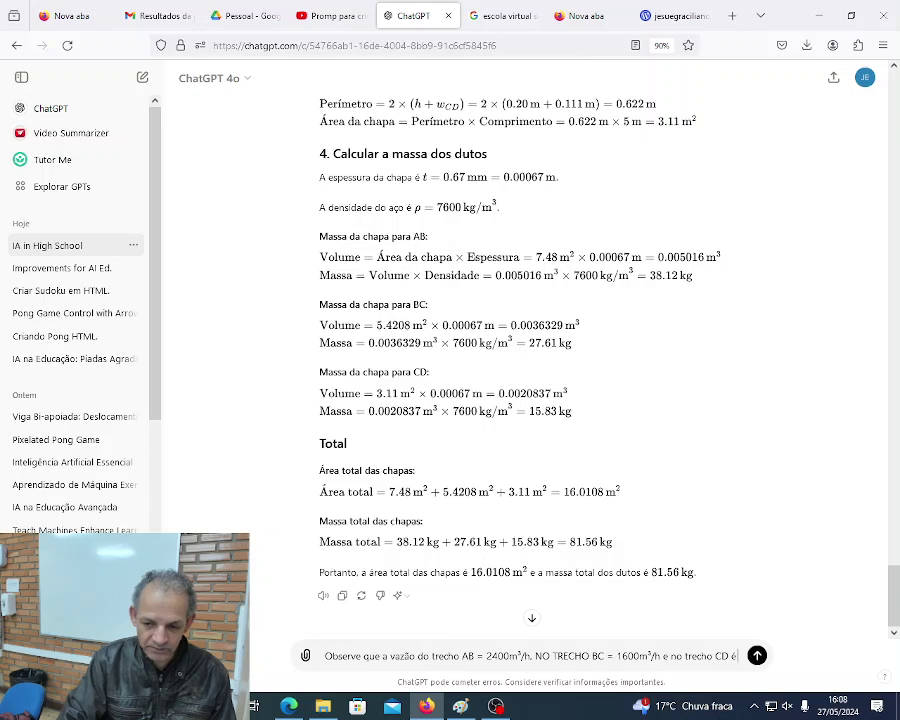
text( igual a 800)
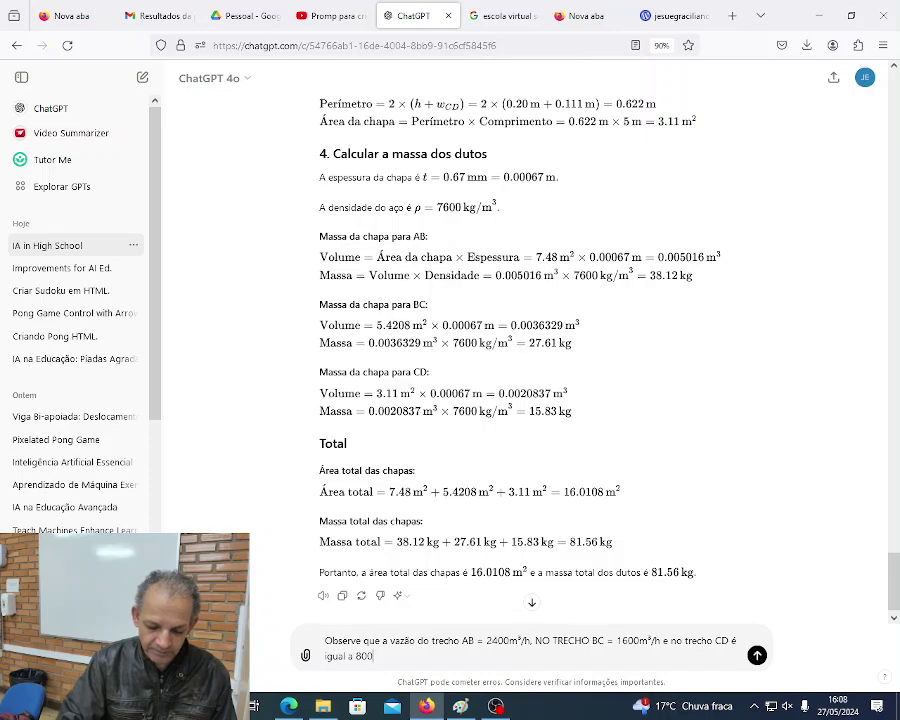
text(³/h;)
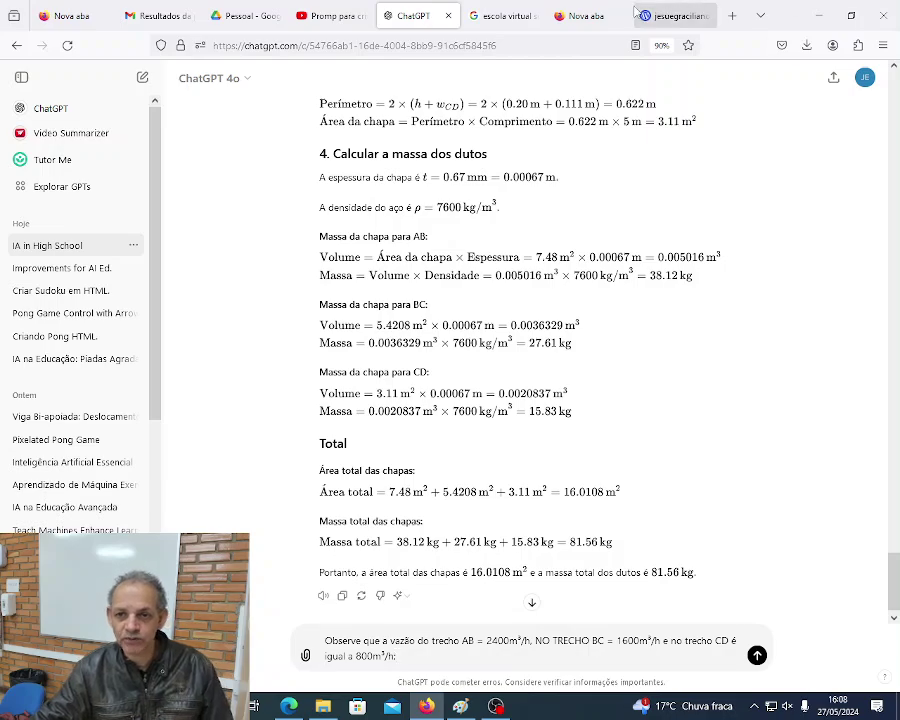
Step: View the gabarito-da-1.jpg spreadsheet on WordPress to confirm the AB, BC and CD flow rates
click(668, 16)
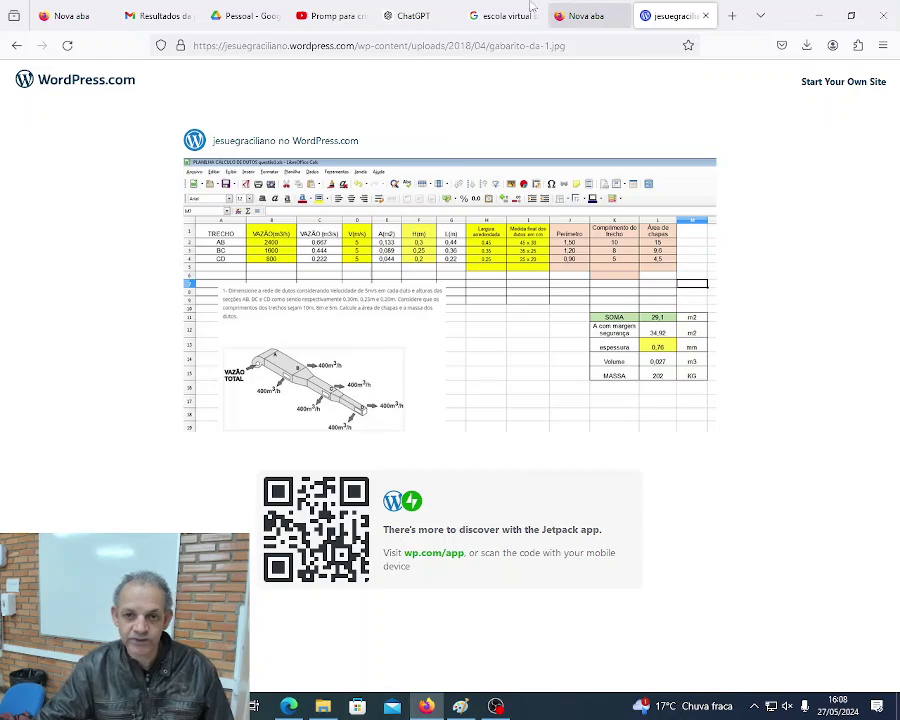
Step: Back in ChatGPT, add a colon and send the 2400, 1600 and 800 m³/h flow correction
click(412, 16)
text(:)
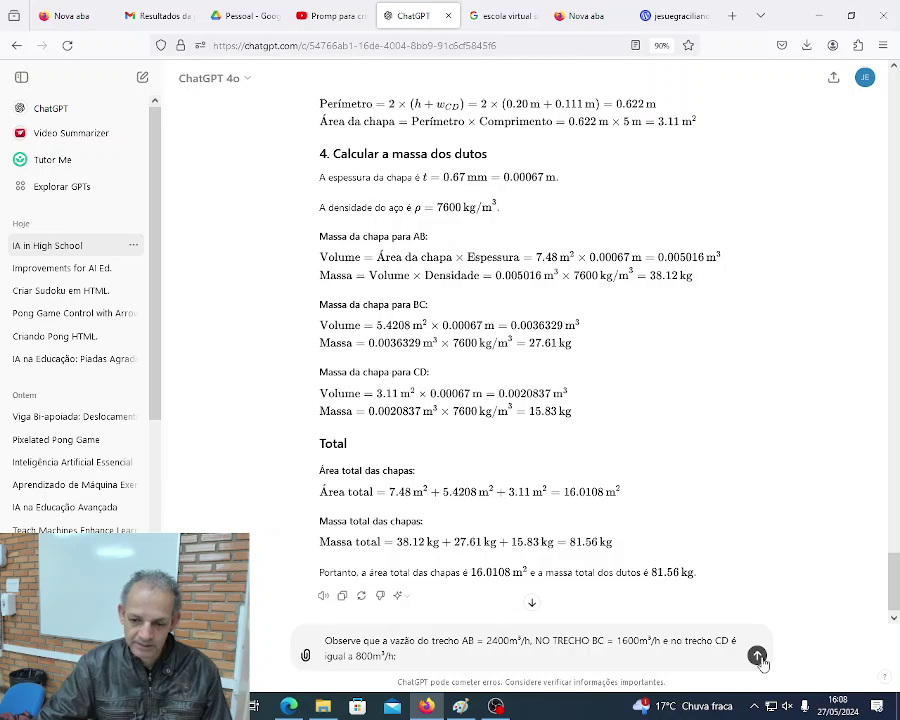
click(760, 658)
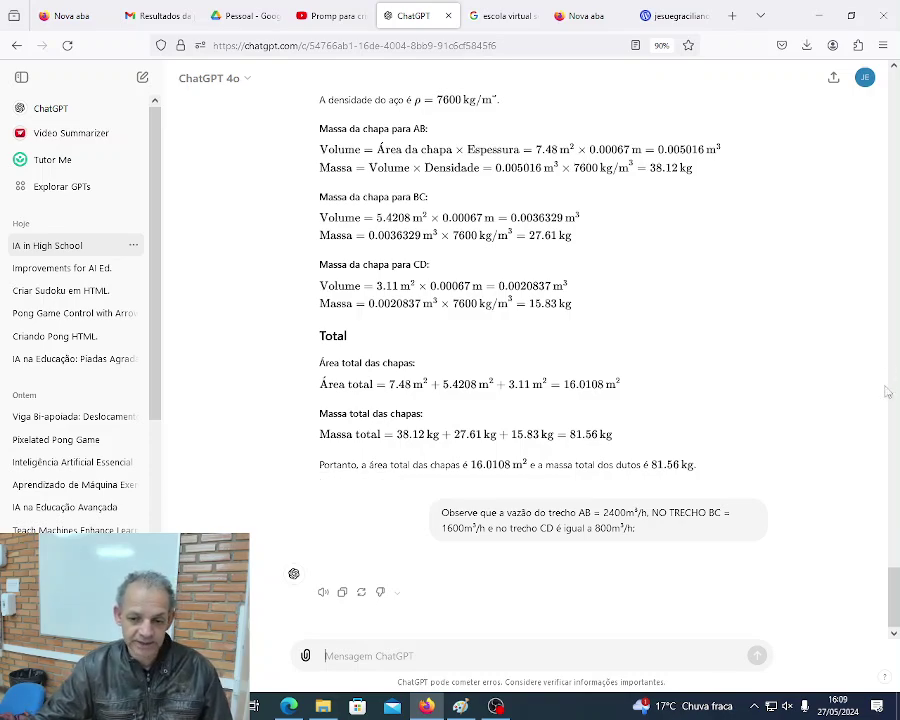
Step: Send 'Refaça os cálculos e corrigir.' to have ChatGPT redo the duct calculations
click(421, 660)
text(Re)
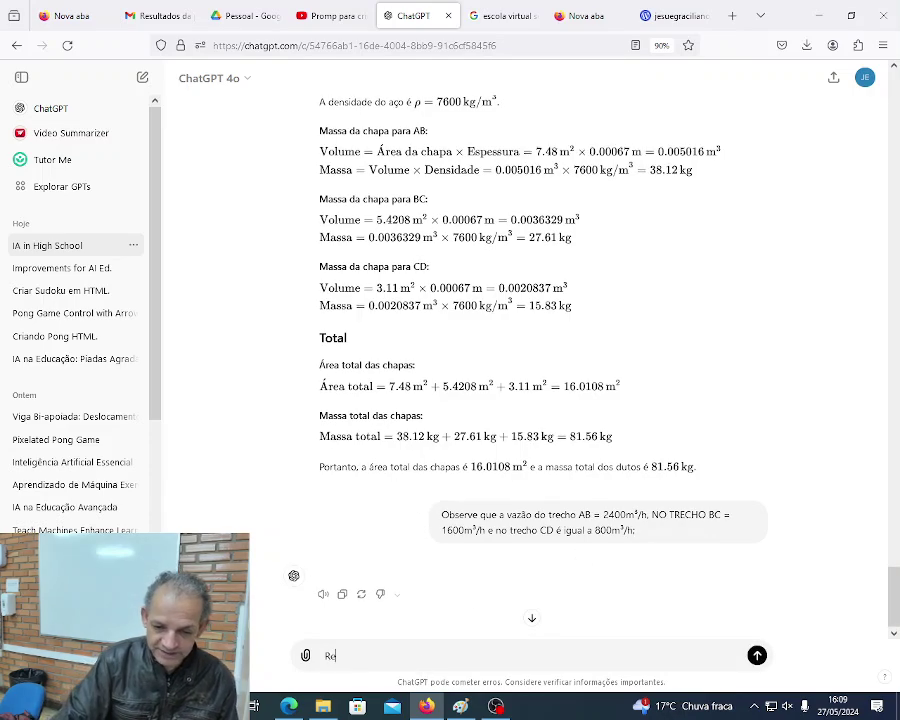
text(faça os cá)
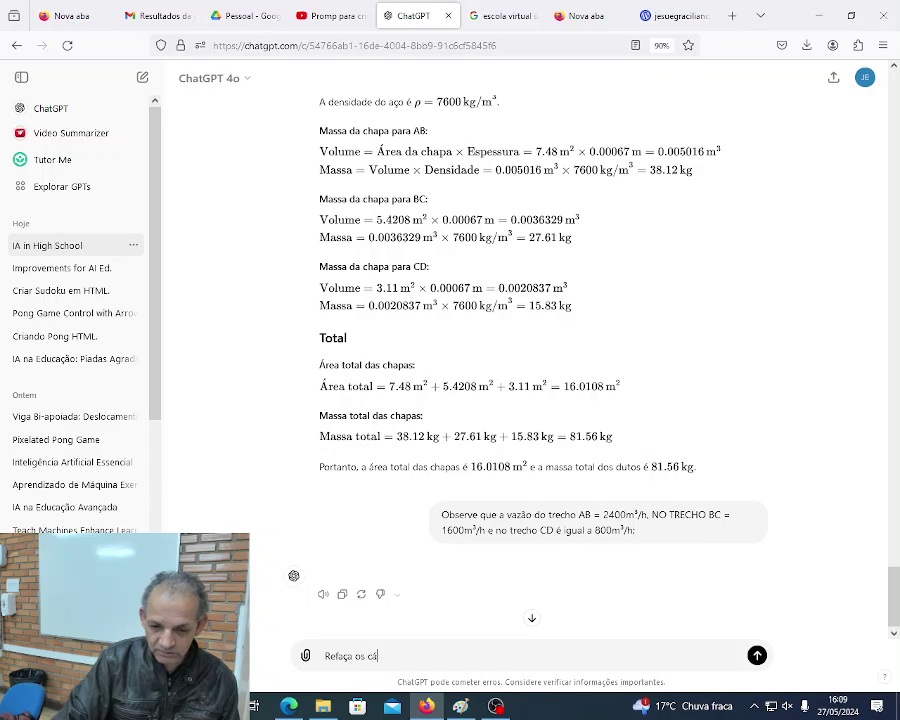
text(lculos e co)
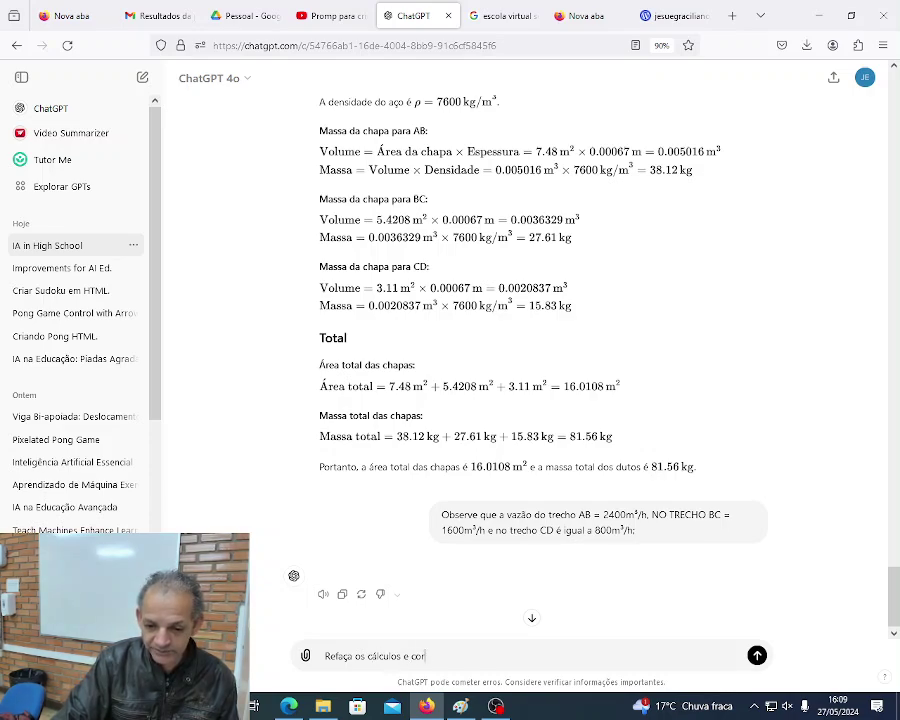
text(rrigir.)
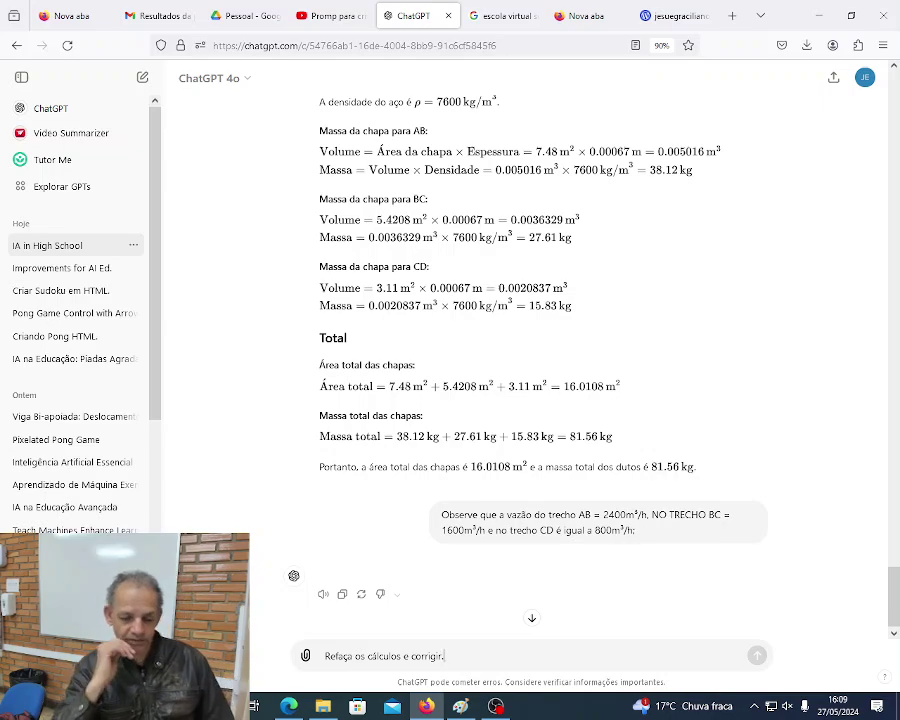
key(Return)
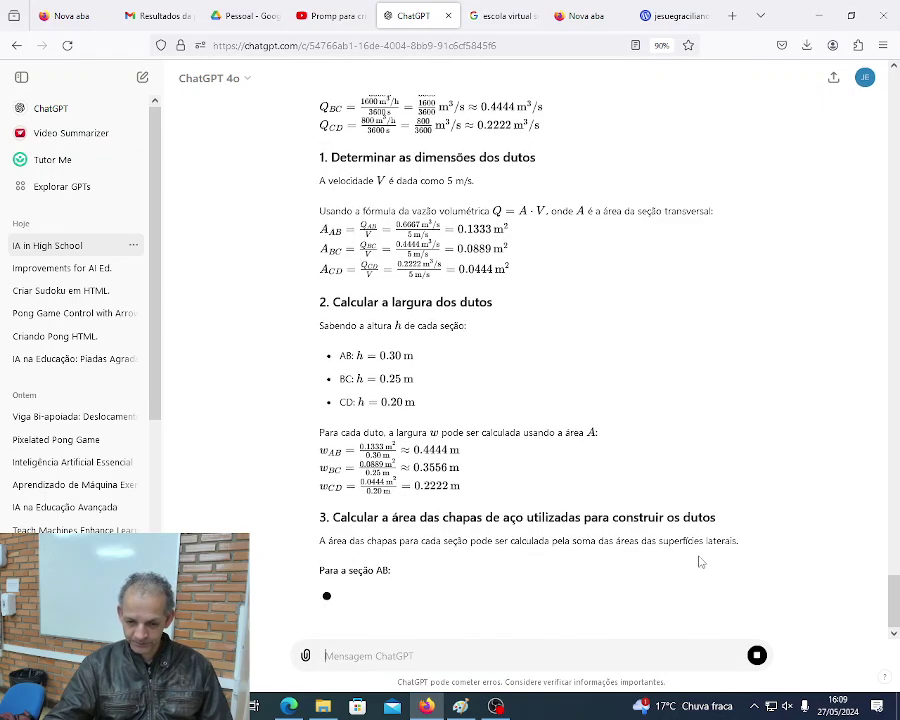
Step: Read the corrected reply (28.7996 m², 146.692 kg) and compare it against the reference spreadsheet image
scroll(640, 516, down, 1)
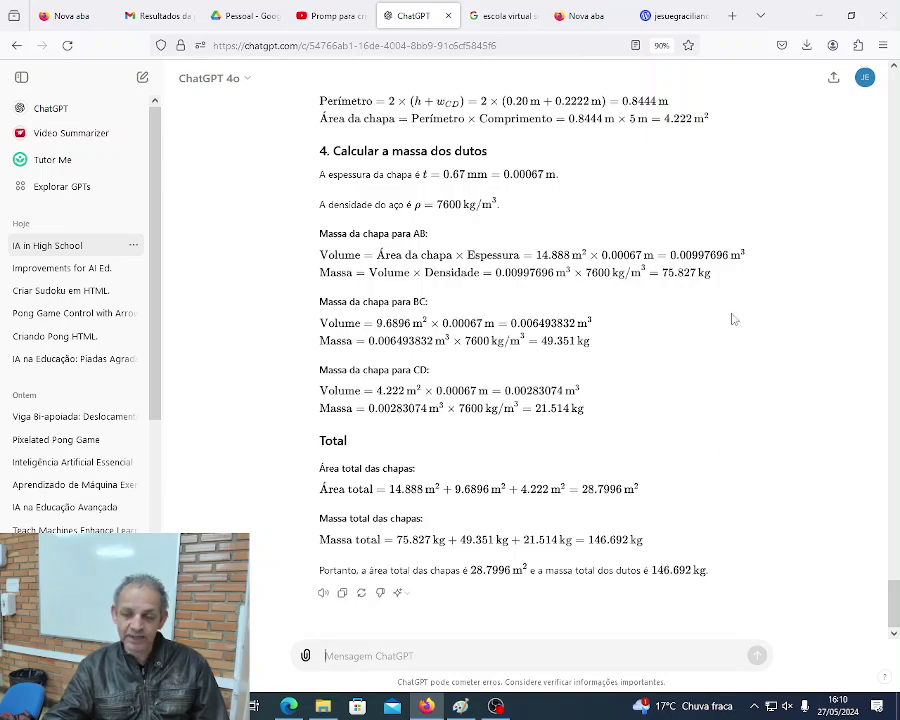
click(662, 18)
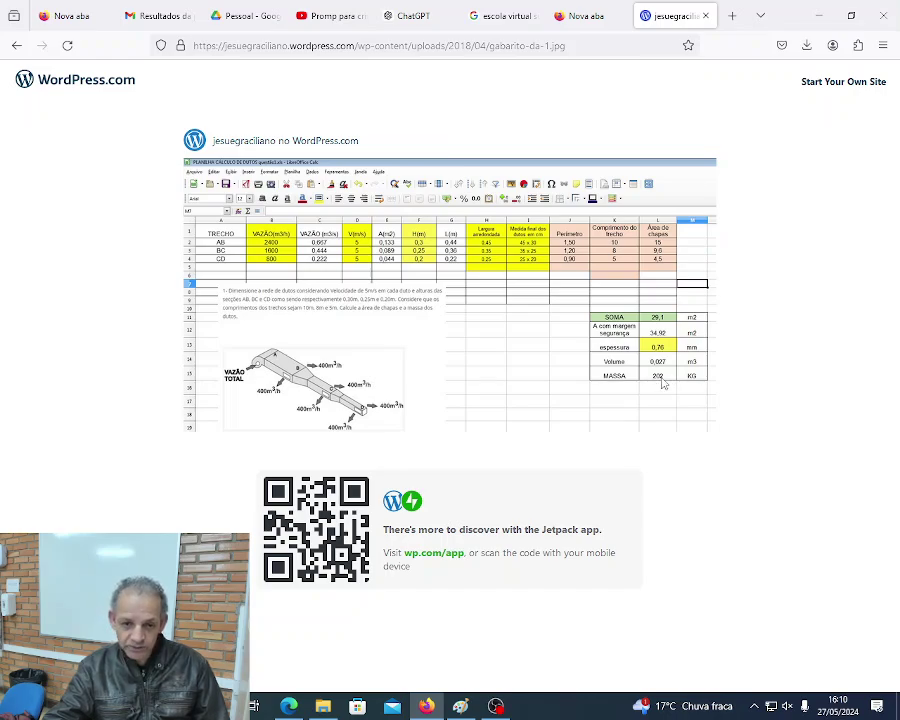
click(414, 19)
Step: Send 'adicione 20% de perda de chapas nesse valor.' to add 20% sheet loss to the totals
click(418, 662)
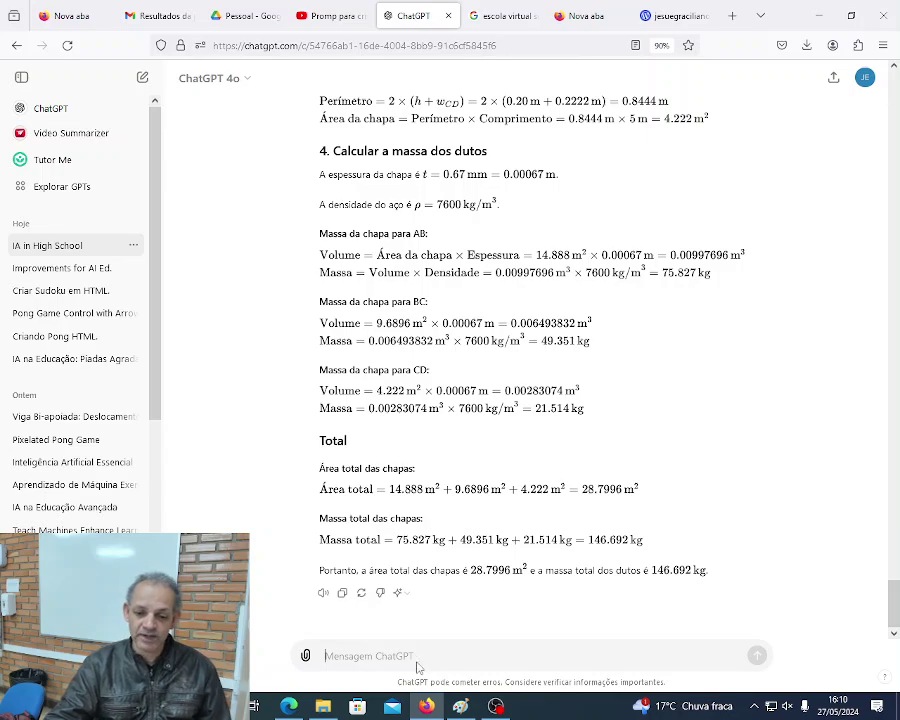
text(adicion)
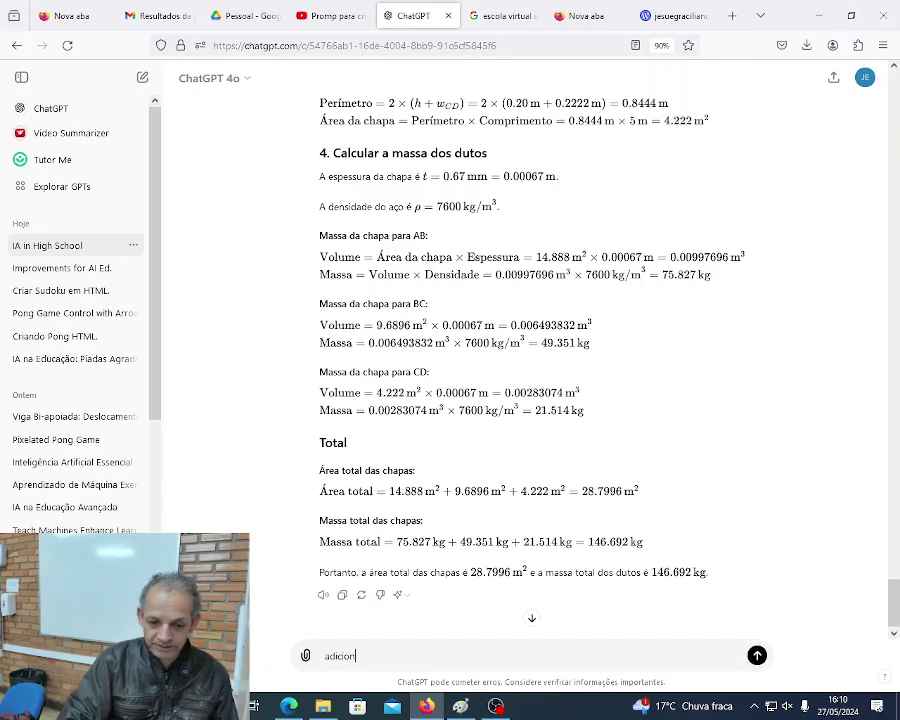
text(e 20)
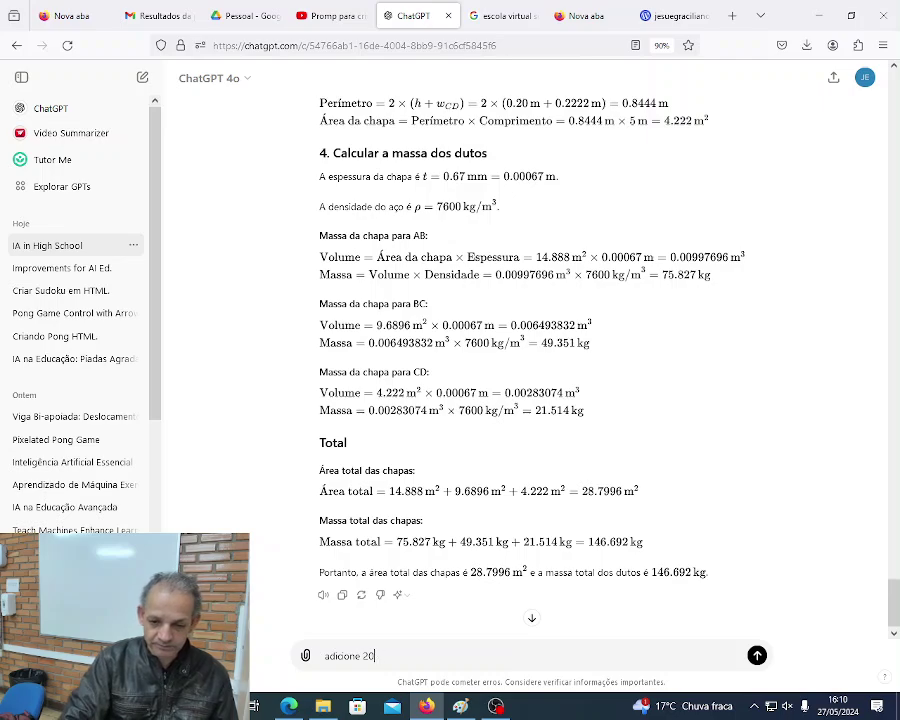
text(%)
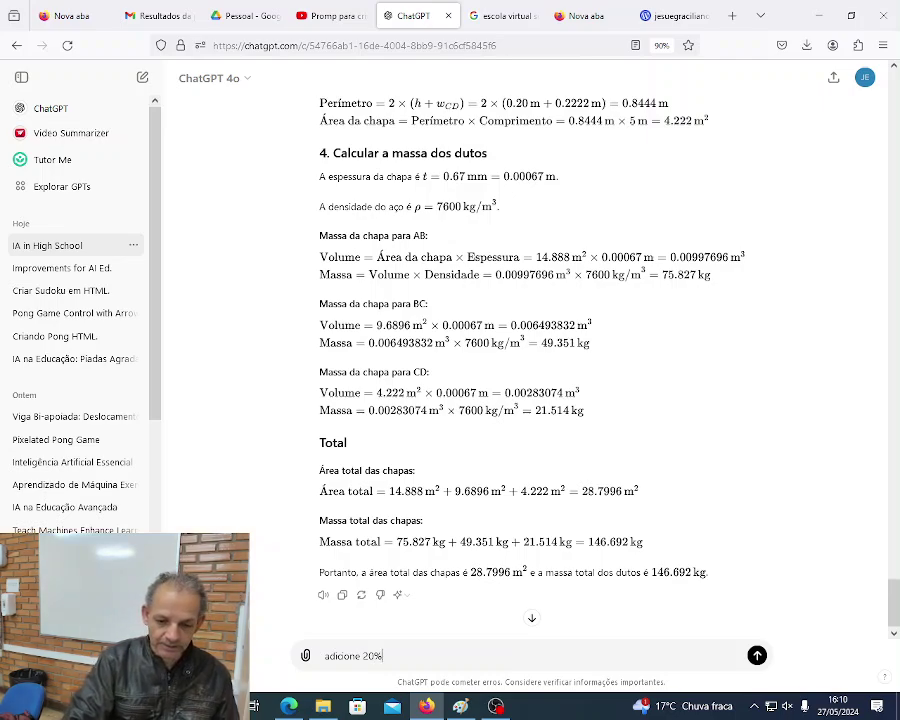
text( de per)
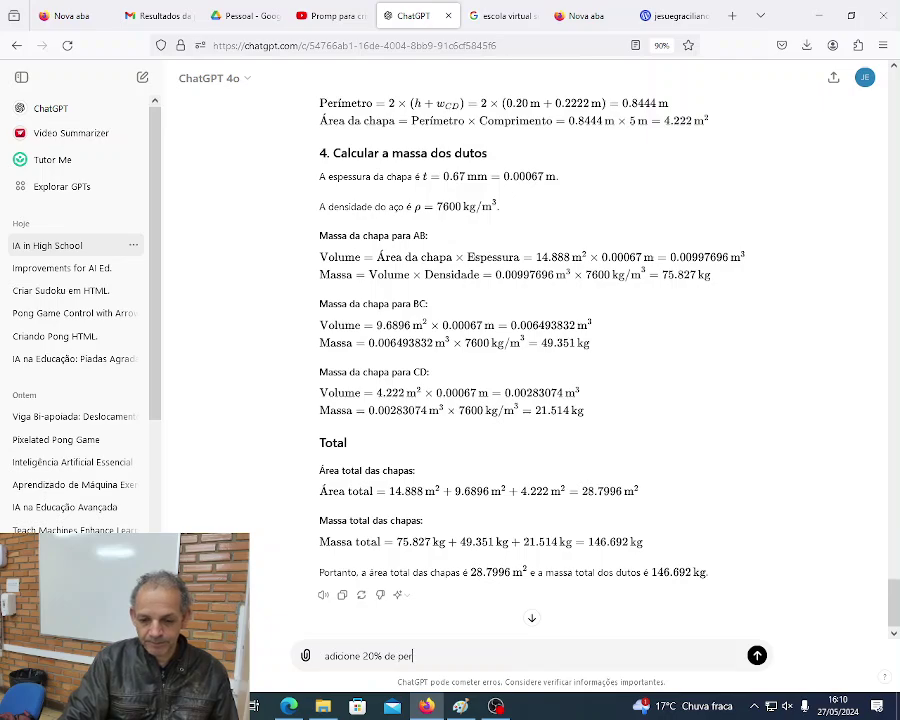
text(da de cah)
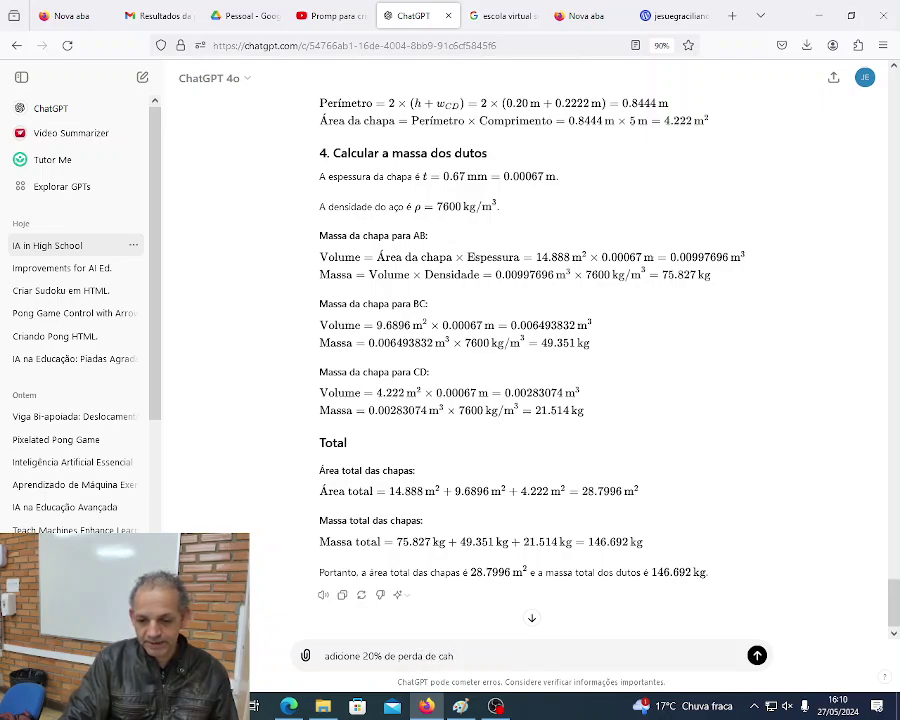
key(BackSpace)
key(BackSpace)
text(hapas ne)
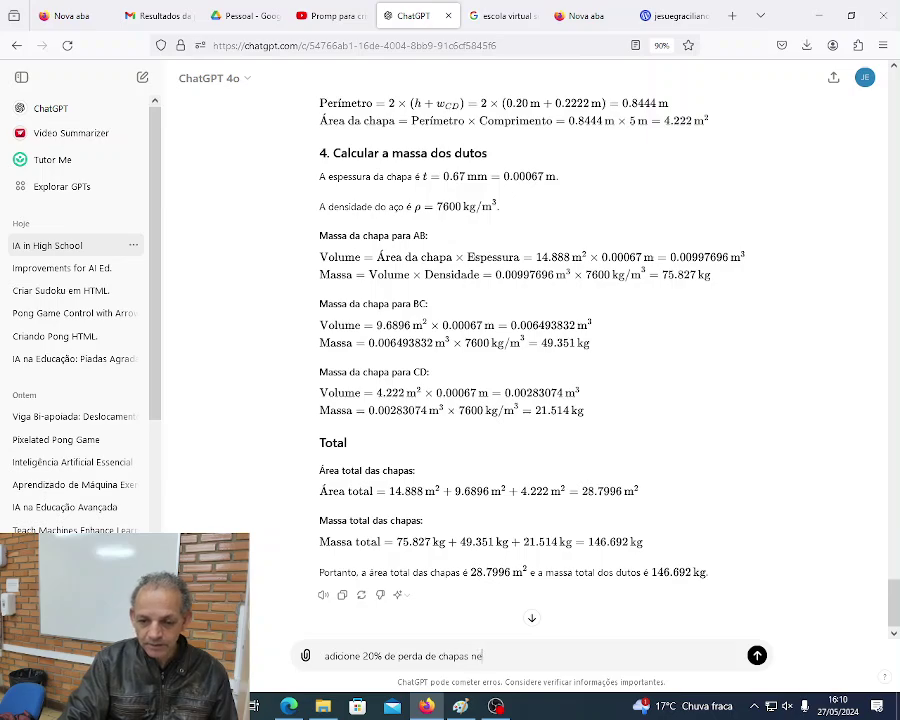
text(sse valor.)
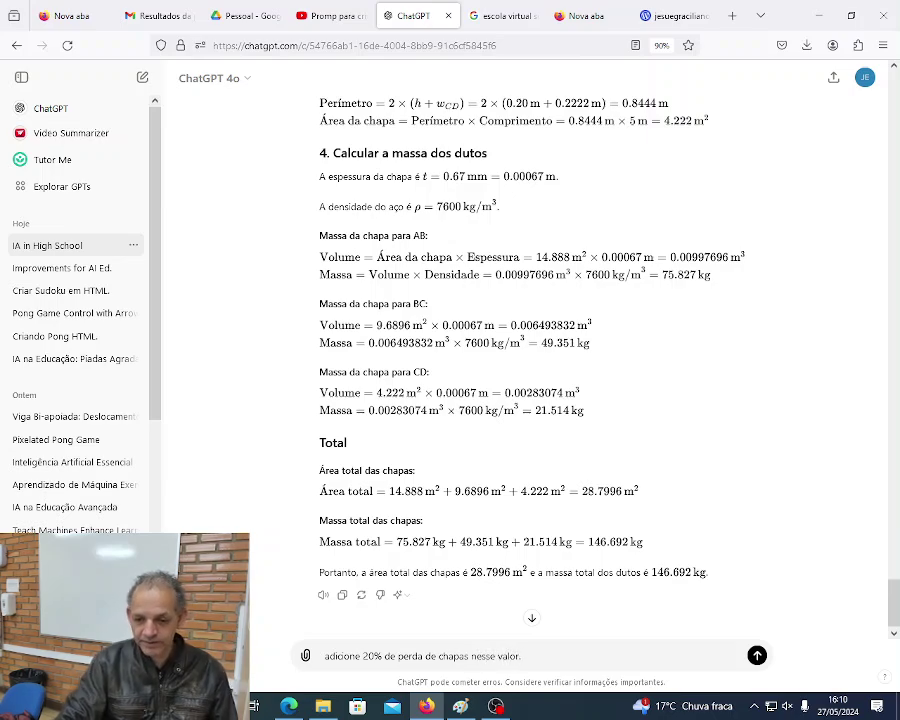
key(Return)
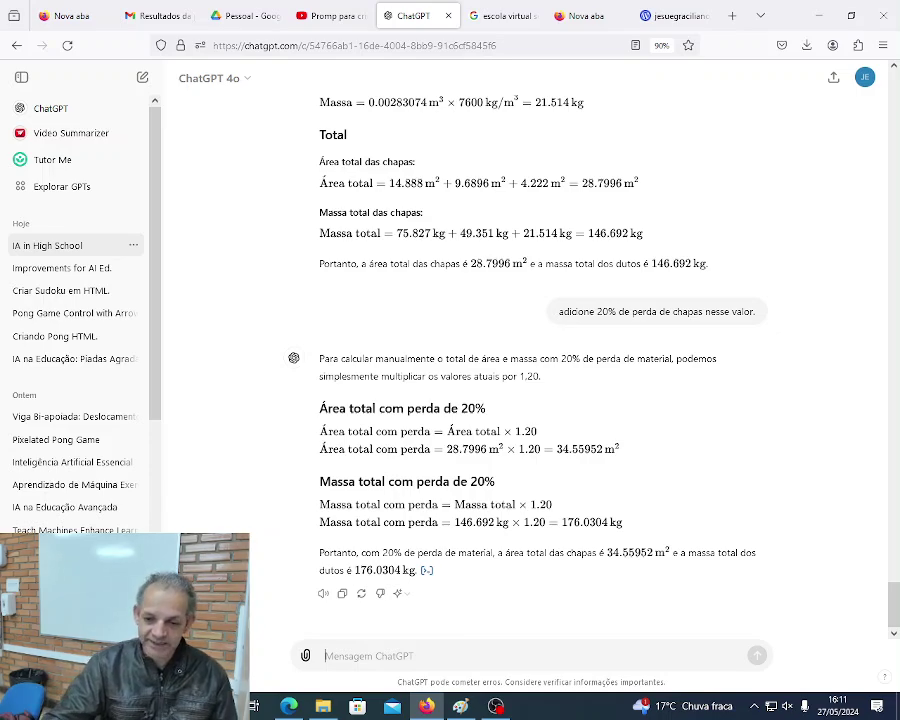
click(675, 16)
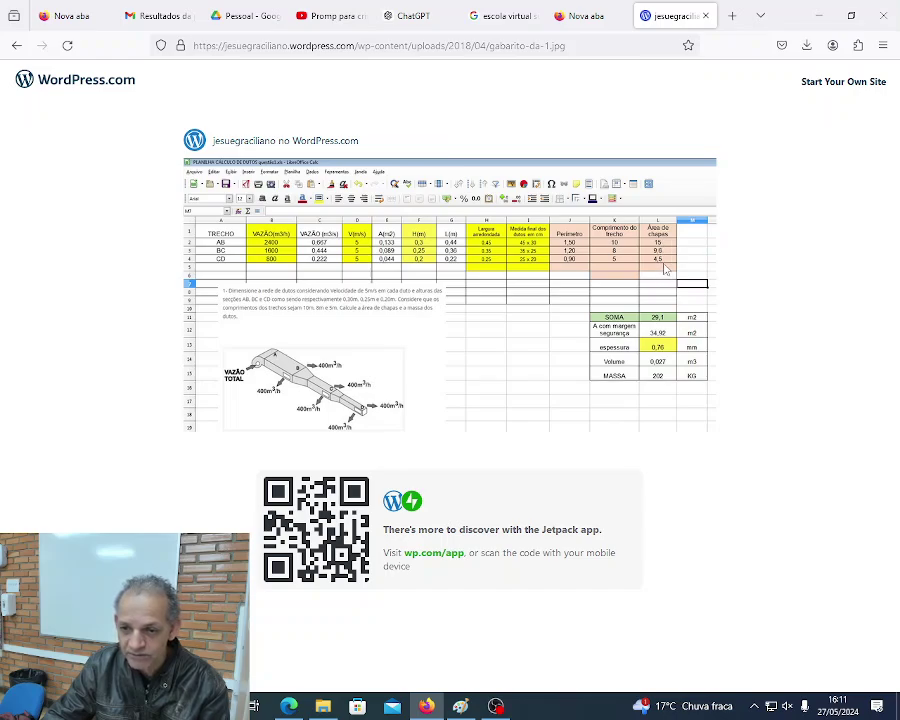
click(413, 15)
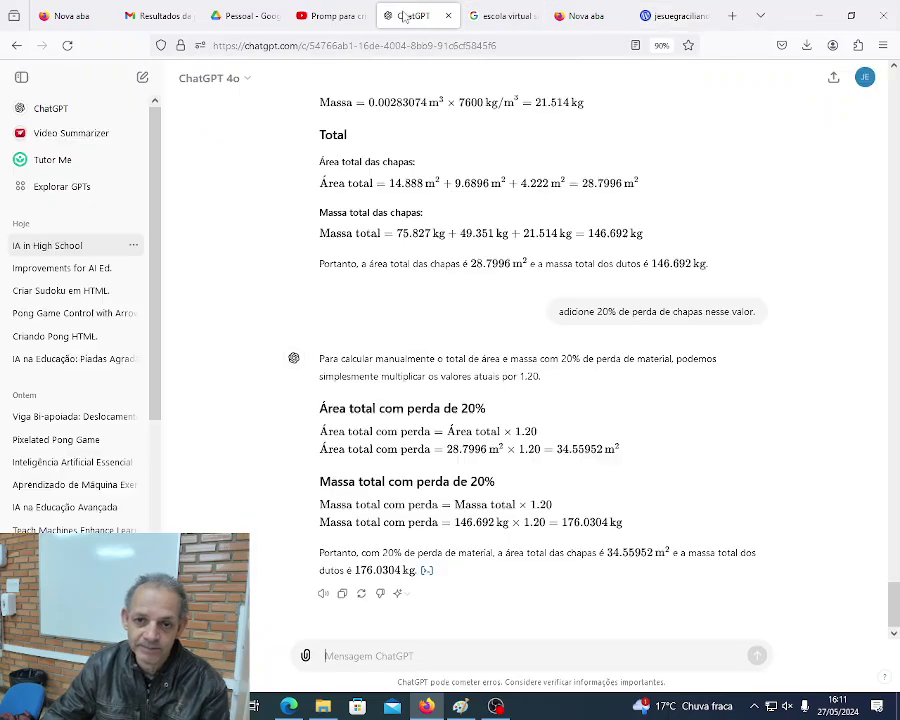
scroll(589, 395, up, 3)
scroll(576, 415, up, 3)
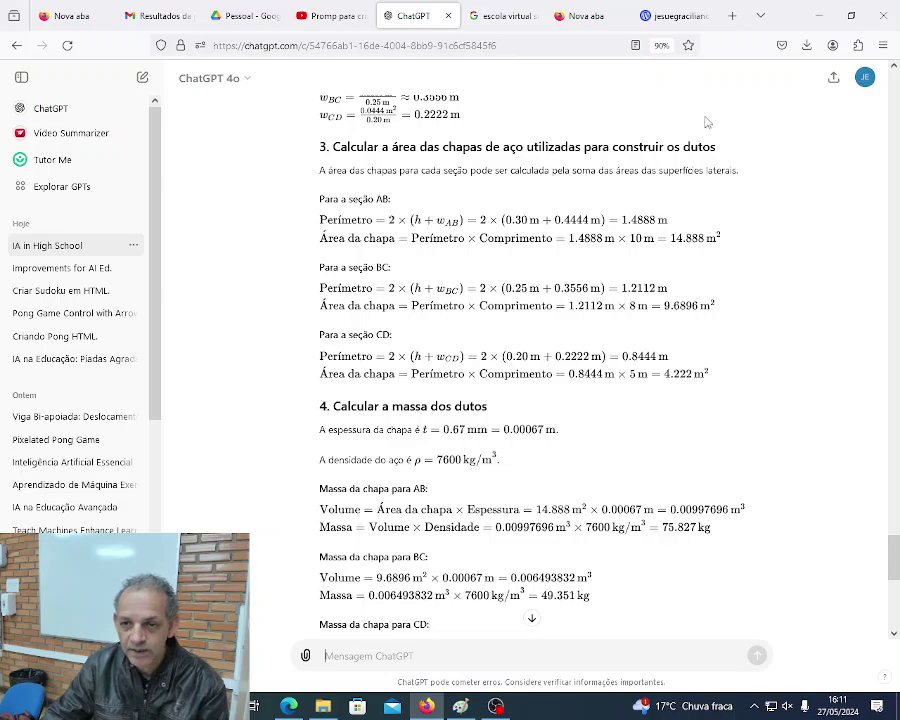
scroll(540, 426, down, 2)
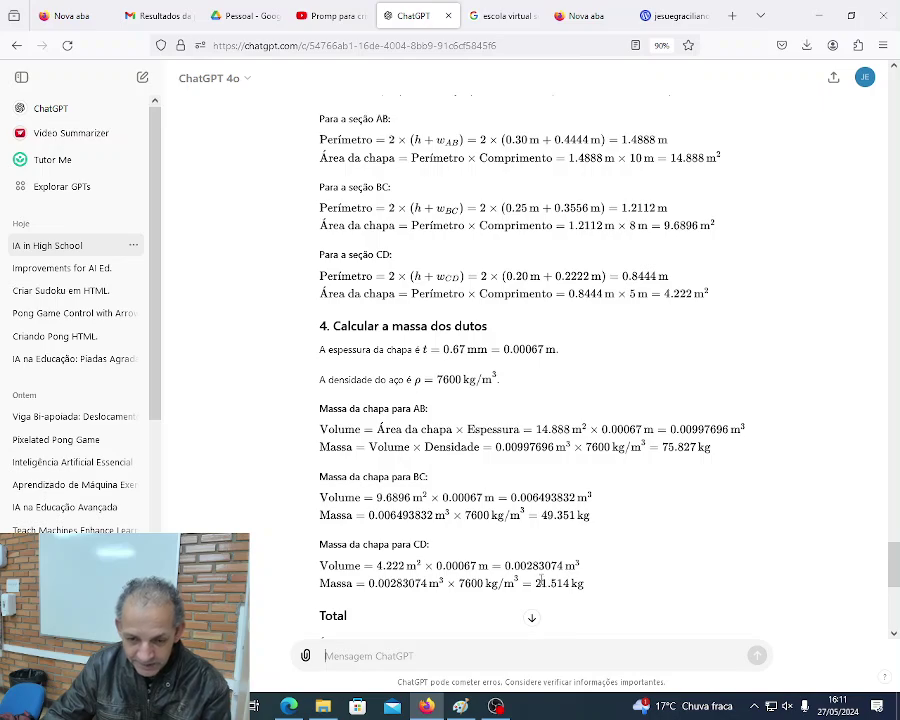
scroll(410, 395, down, 4)
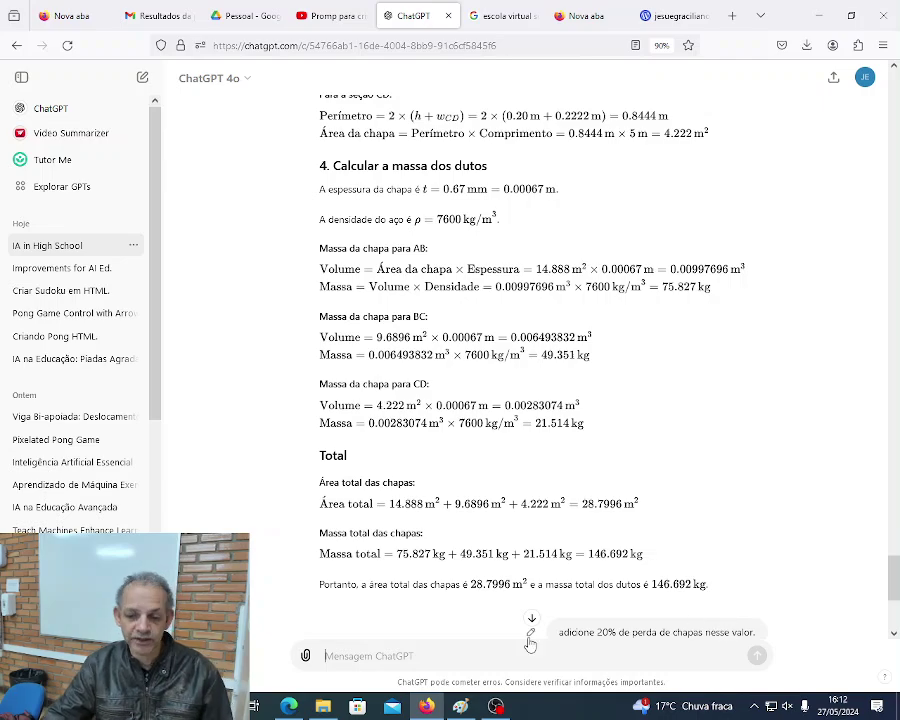
scroll(682, 590, down, 5)
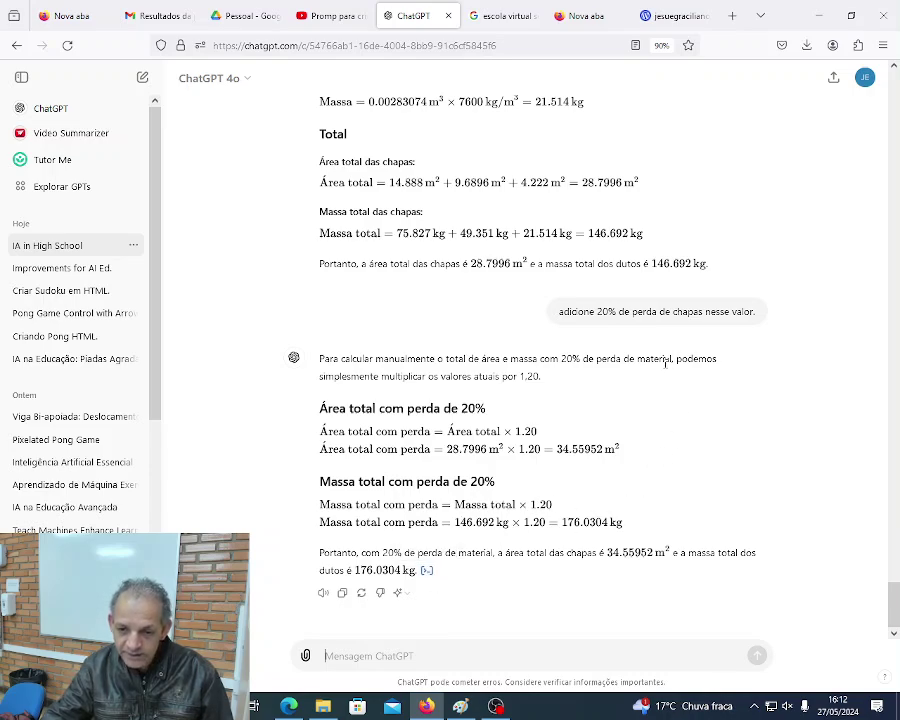
scroll(713, 340, up, 3)
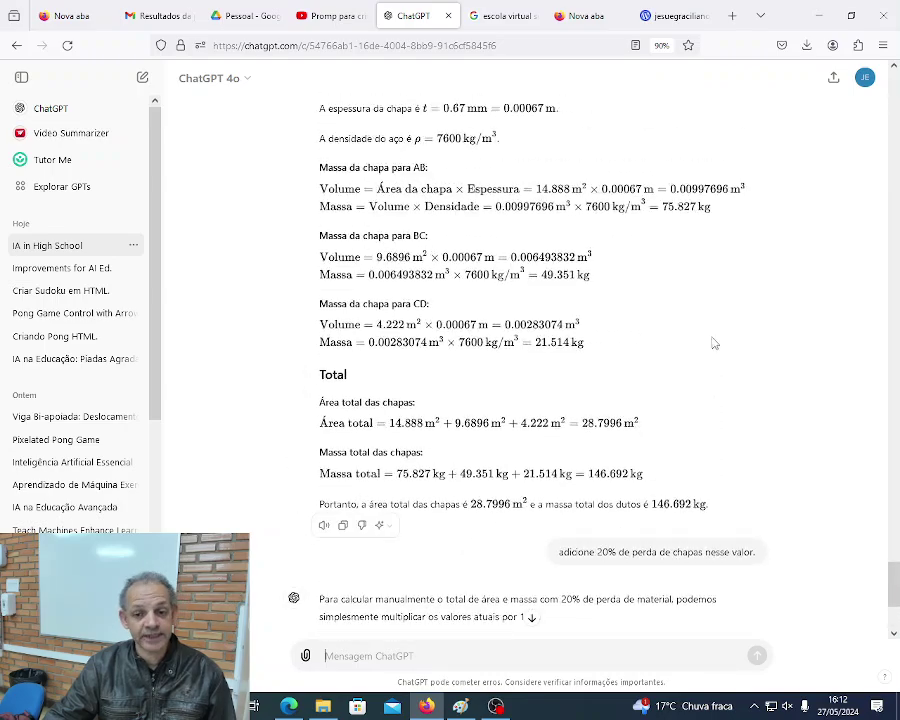
scroll(700, 340, up, 2)
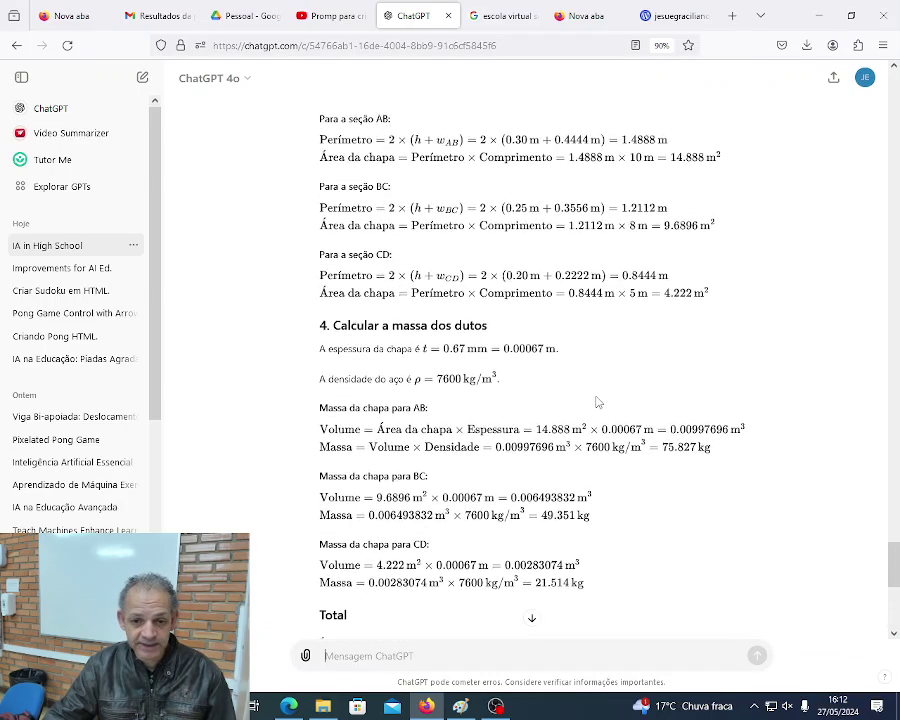
scroll(688, 353, up, 1)
click(676, 16)
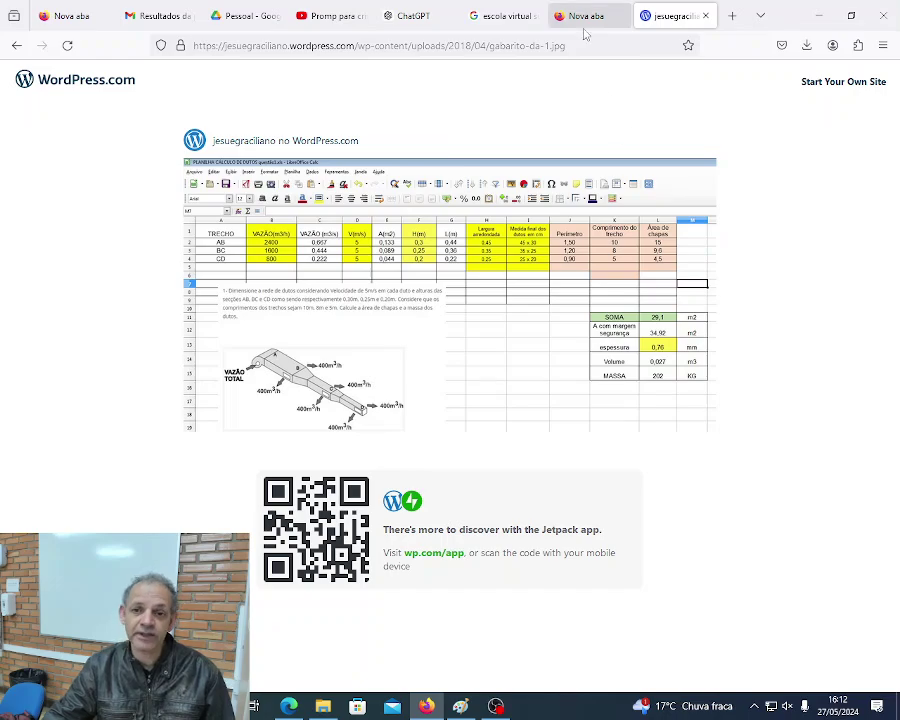
click(414, 16)
scroll(689, 325, up, 2)
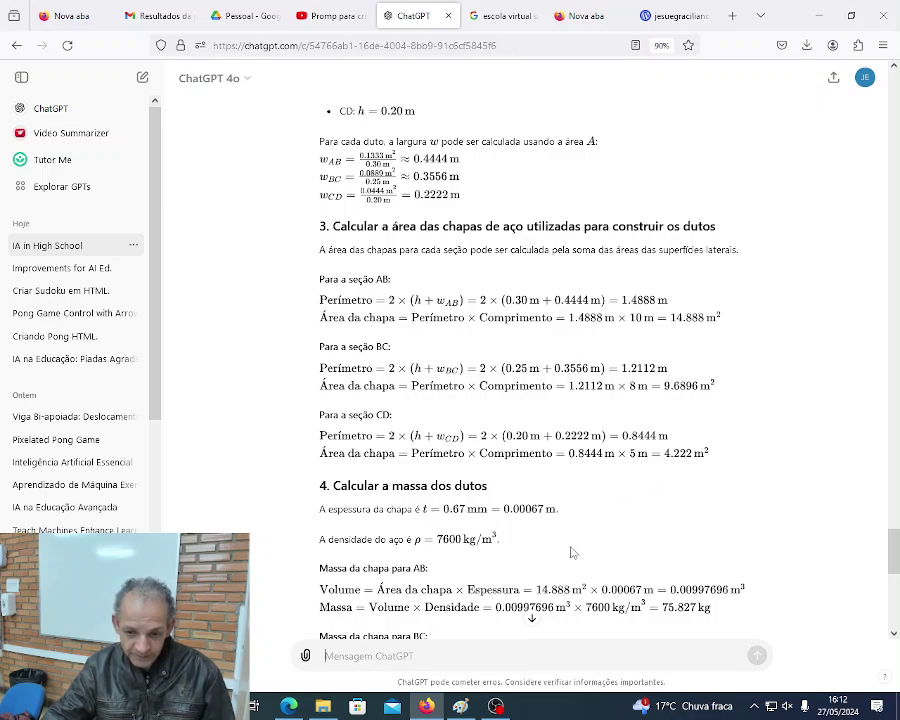
scroll(474, 604, down, 5)
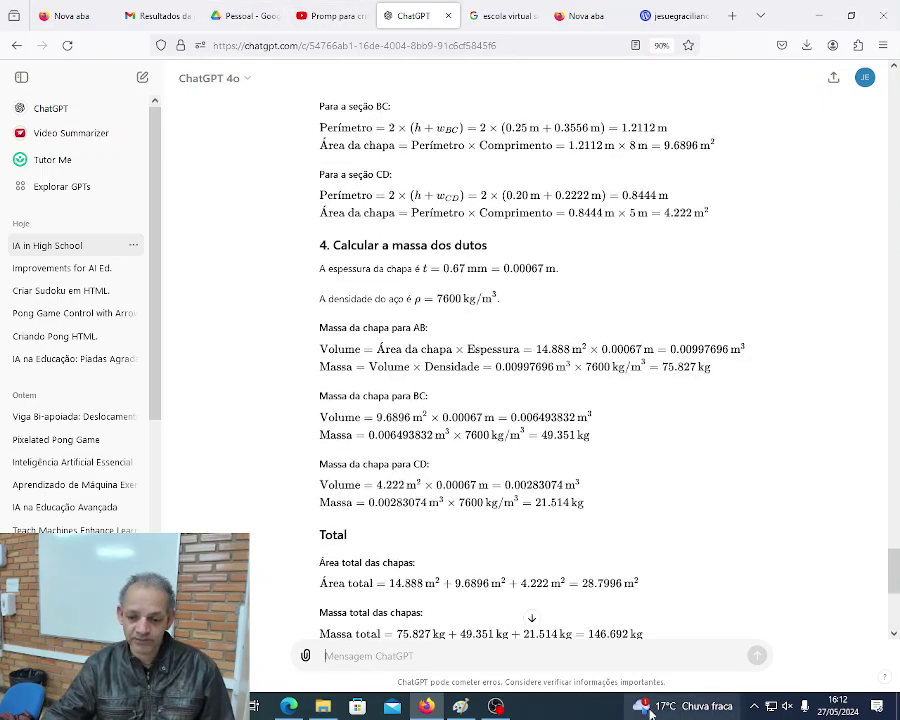
scroll(572, 621, down, 5)
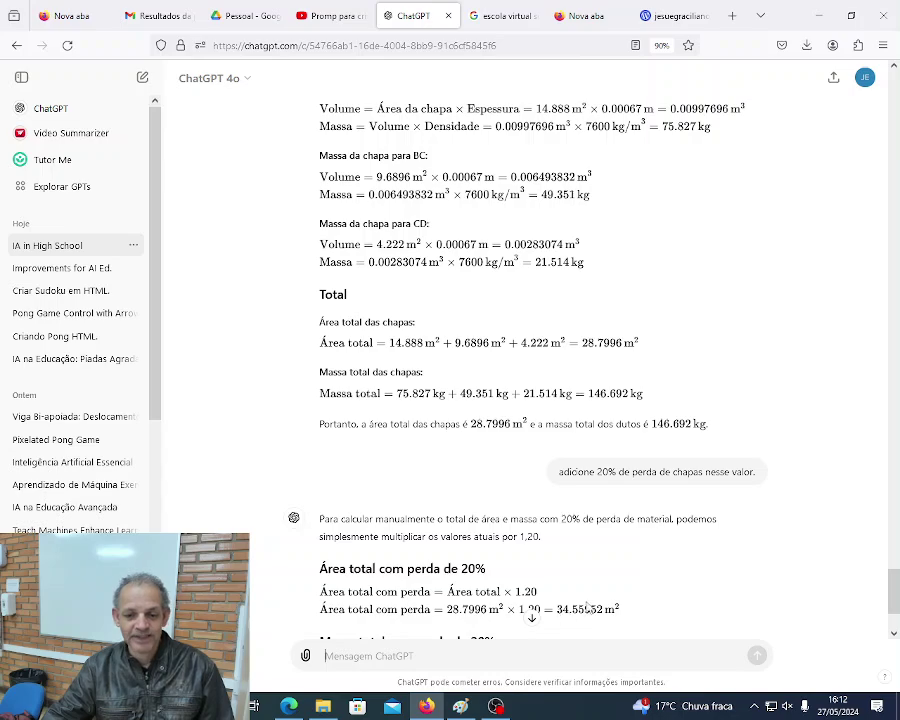
scroll(585, 621, down, 3)
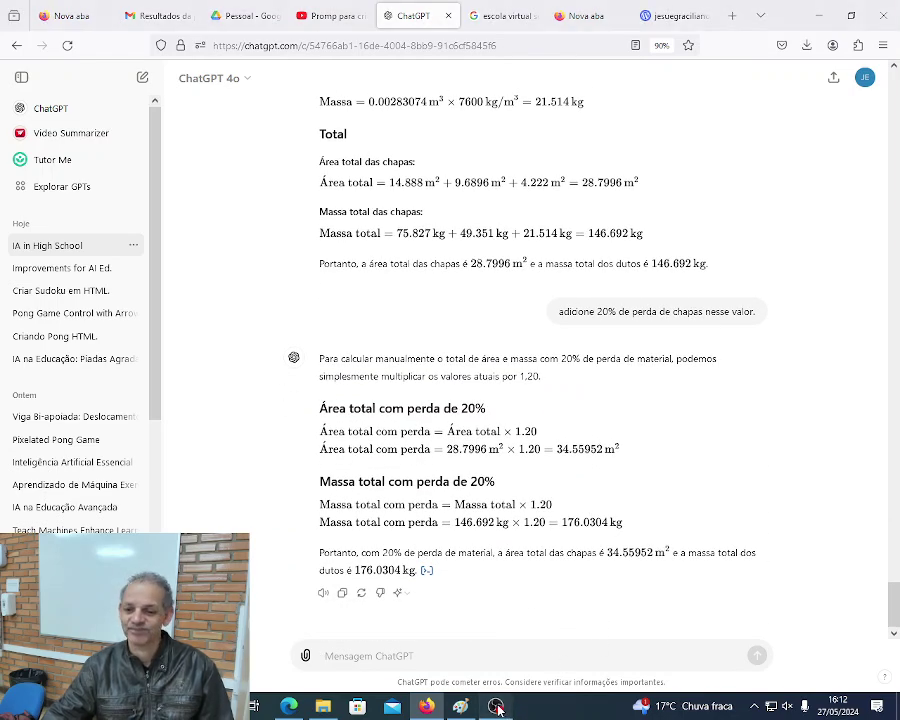